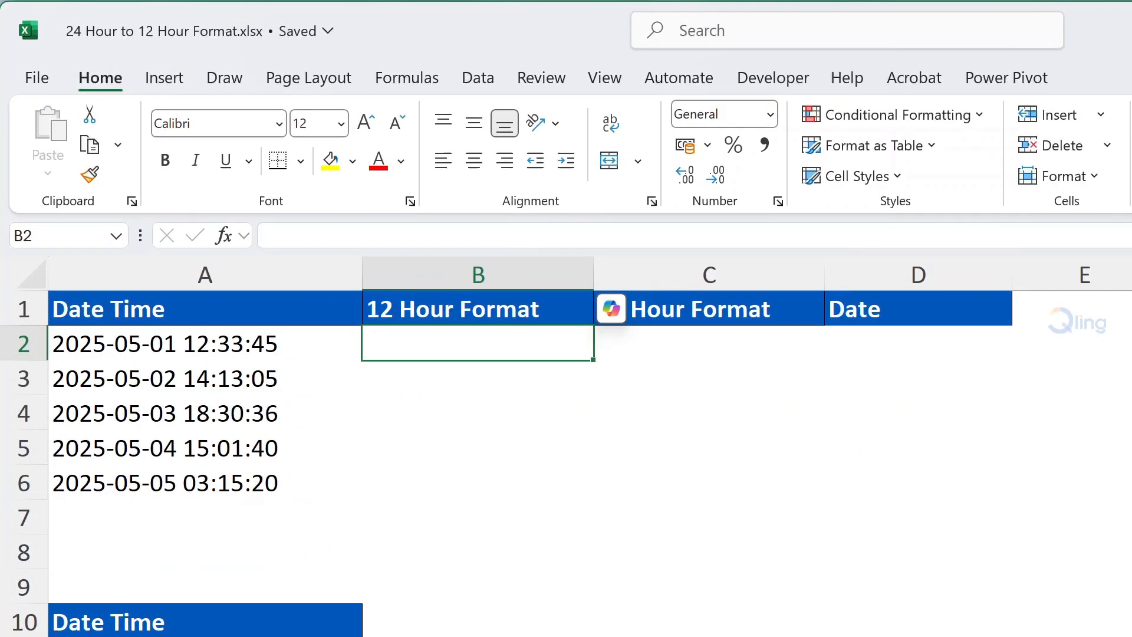
Enter a TEXT formula in B2 converting A2 to 12-hour time with format "h:mm AM/PM".
{"action": "type", "text": "=t"}
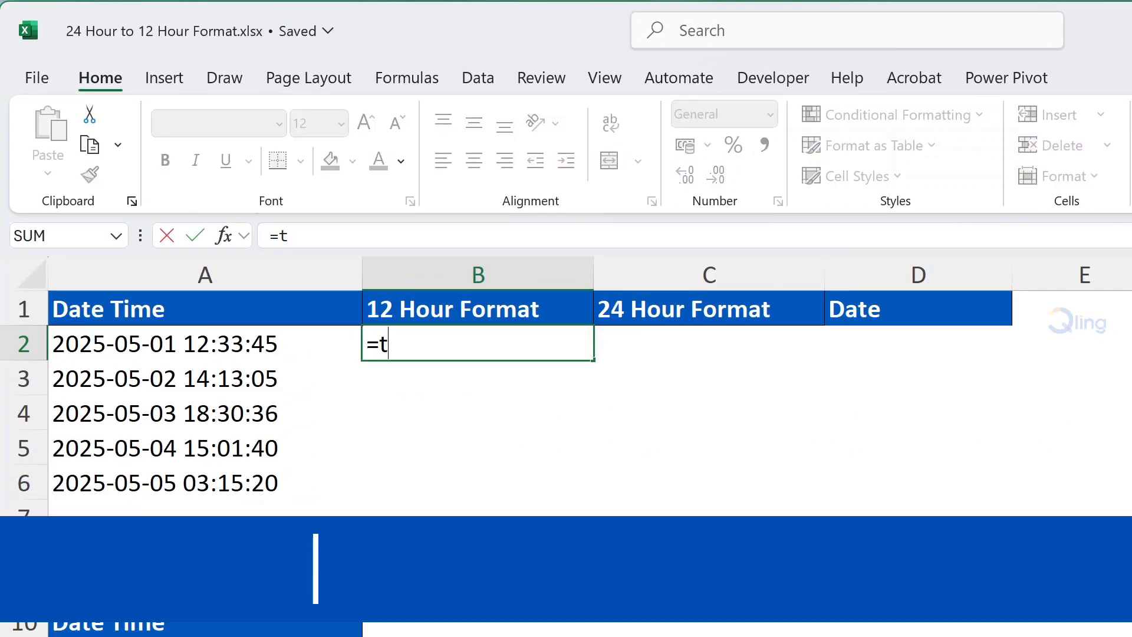
{"action": "type", "text": "ext"}
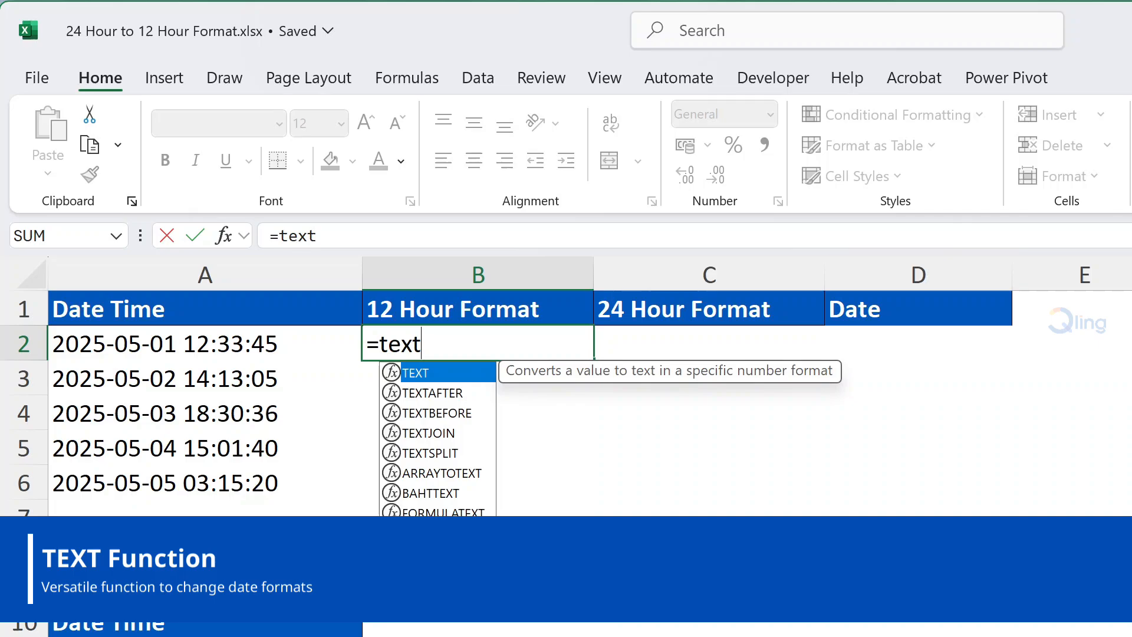
{"action": "key", "text": "Tab"}
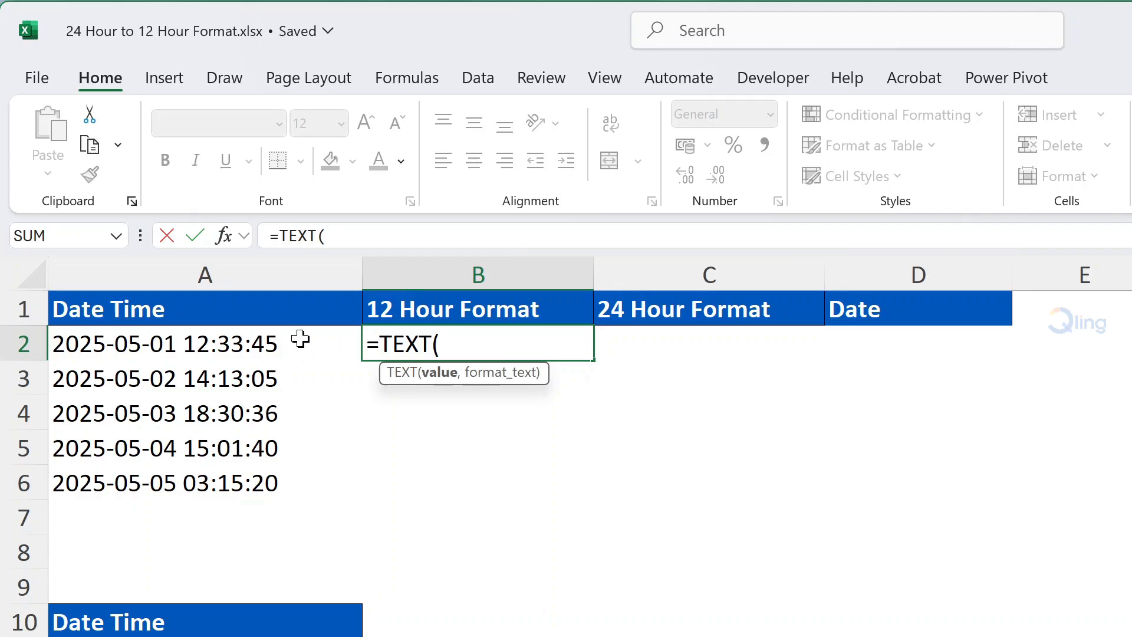
{"action": "left_click", "coordinate": [300, 341]}
{"action": "type", "text": ","}
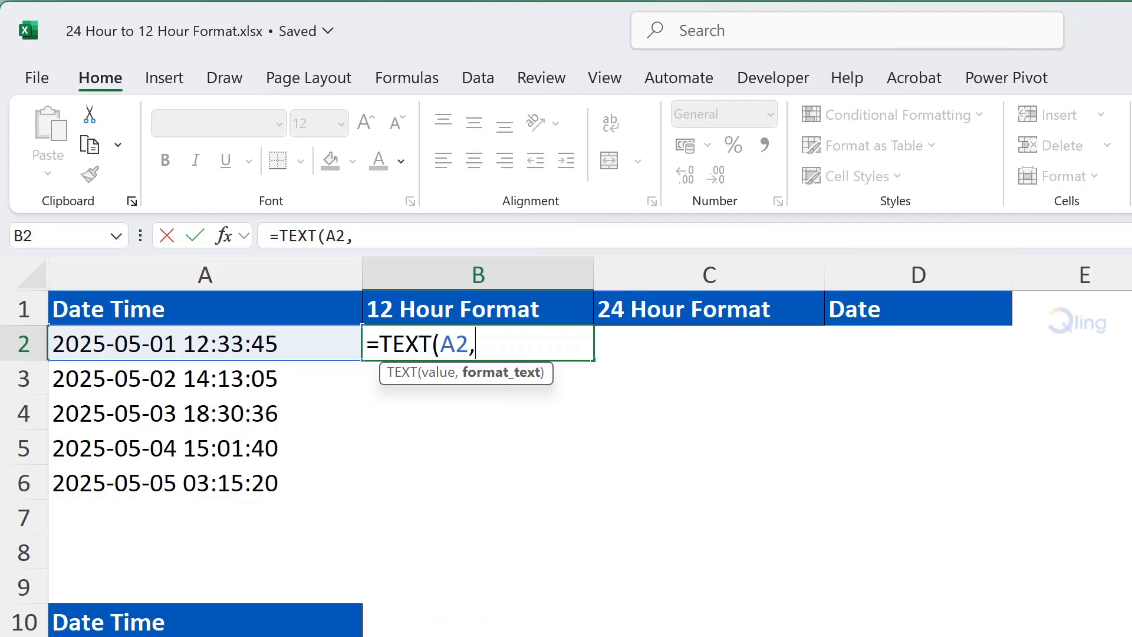
{"action": "type", "text": "\"h:mm"}
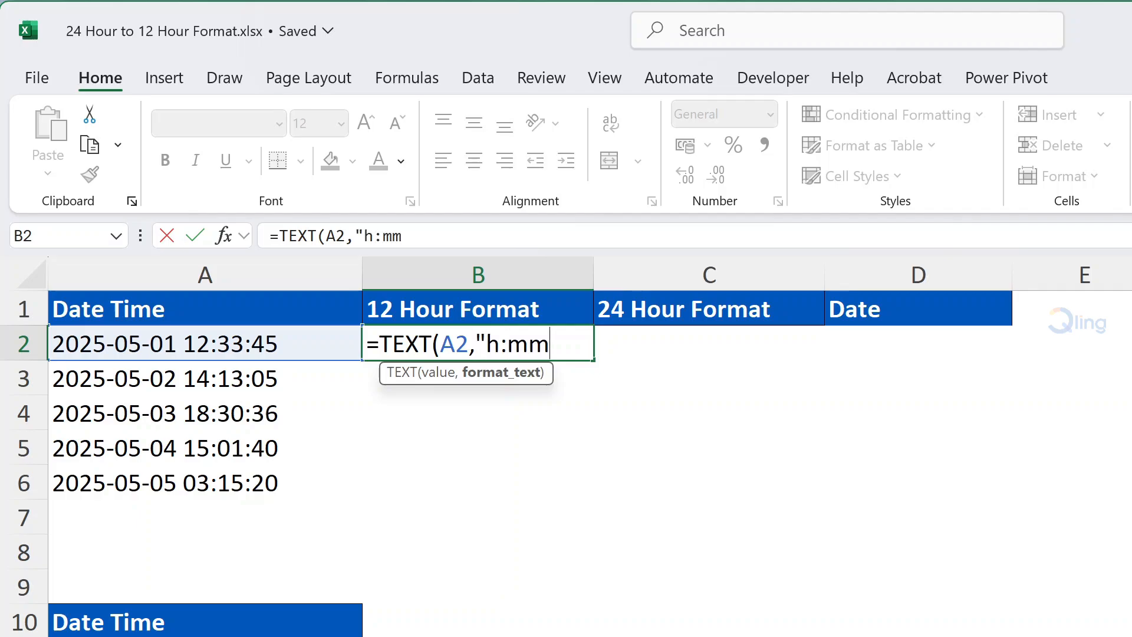
{"action": "type", "text": " AM/"}
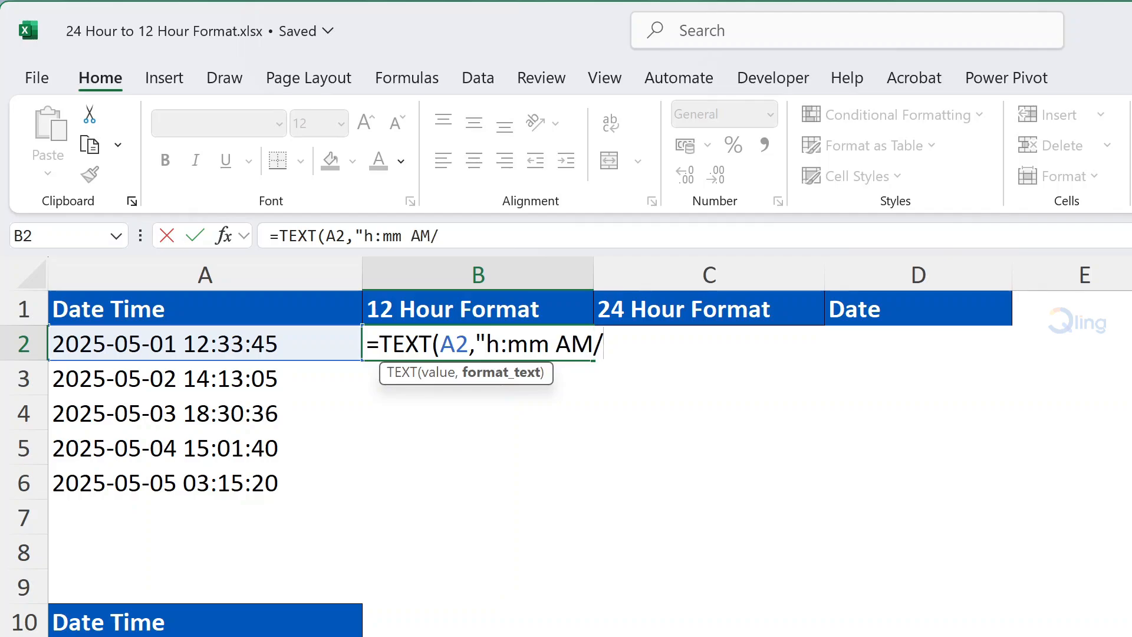
{"action": "type", "text": "PM\")"}
{"action": "key", "text": "Return"}
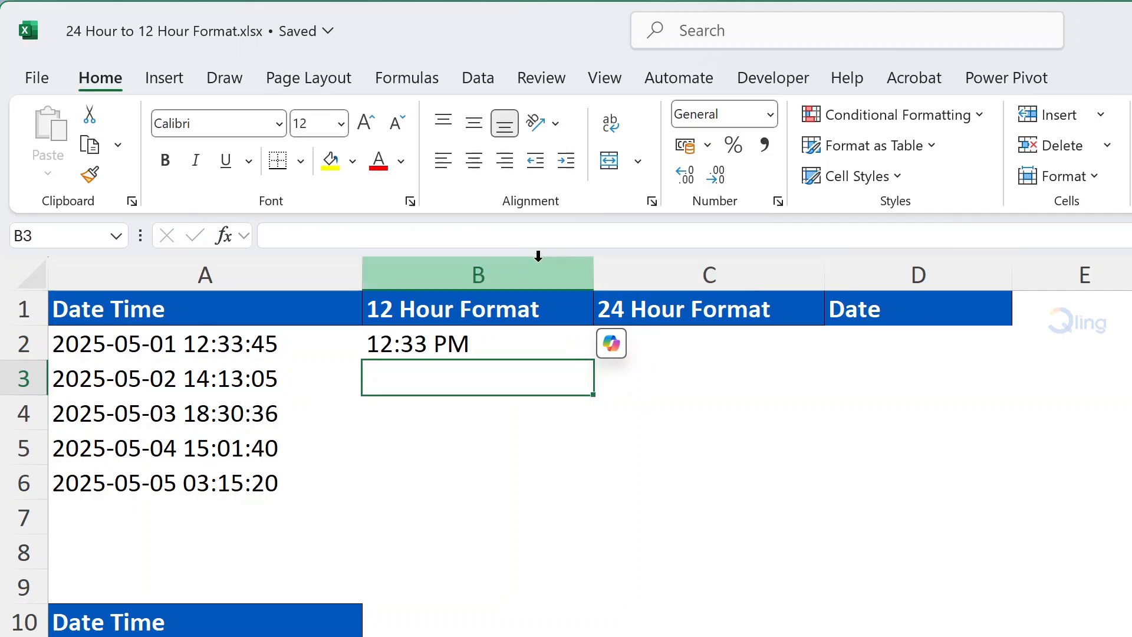
Fill the B2 formula down to B6.
{"action": "left_click", "coordinate": [539, 338]}
{"action": "left_click_drag", "start_coordinate": [592, 360], "coordinate": [599, 472]}
{"action": "left_click", "coordinate": [1090, 492]}
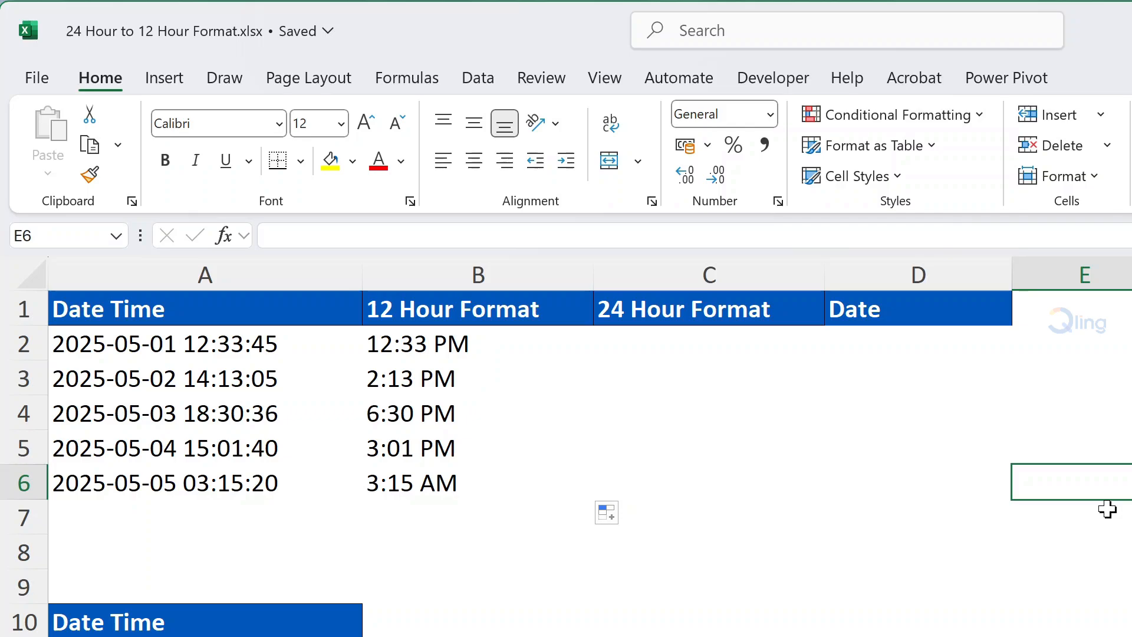
Enter =TEXT(A2,"hh:mm") in C2 for 24-hour time and fill it down to C6.
{"action": "left_click", "coordinate": [731, 352]}
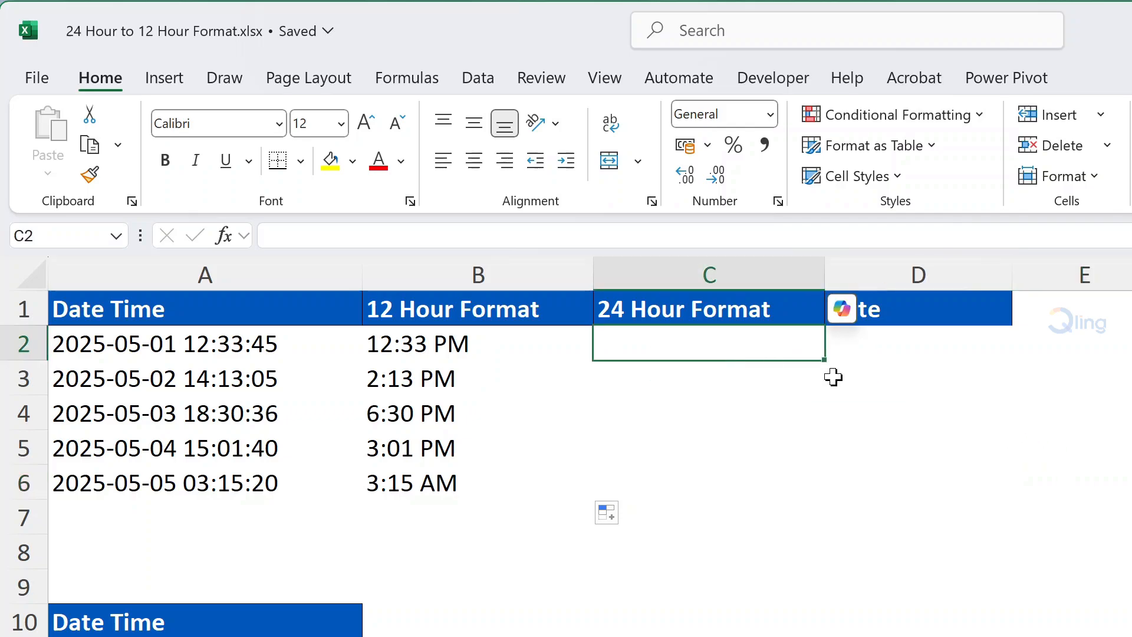
{"action": "type", "text": "=Text"}
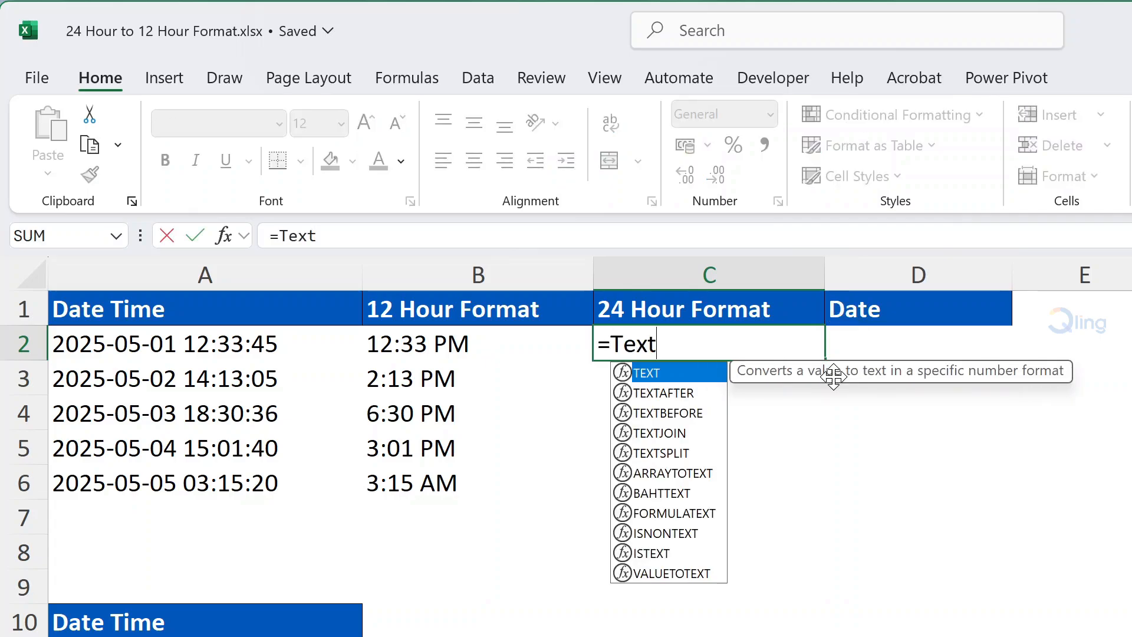
{"action": "key", "text": "Tab"}
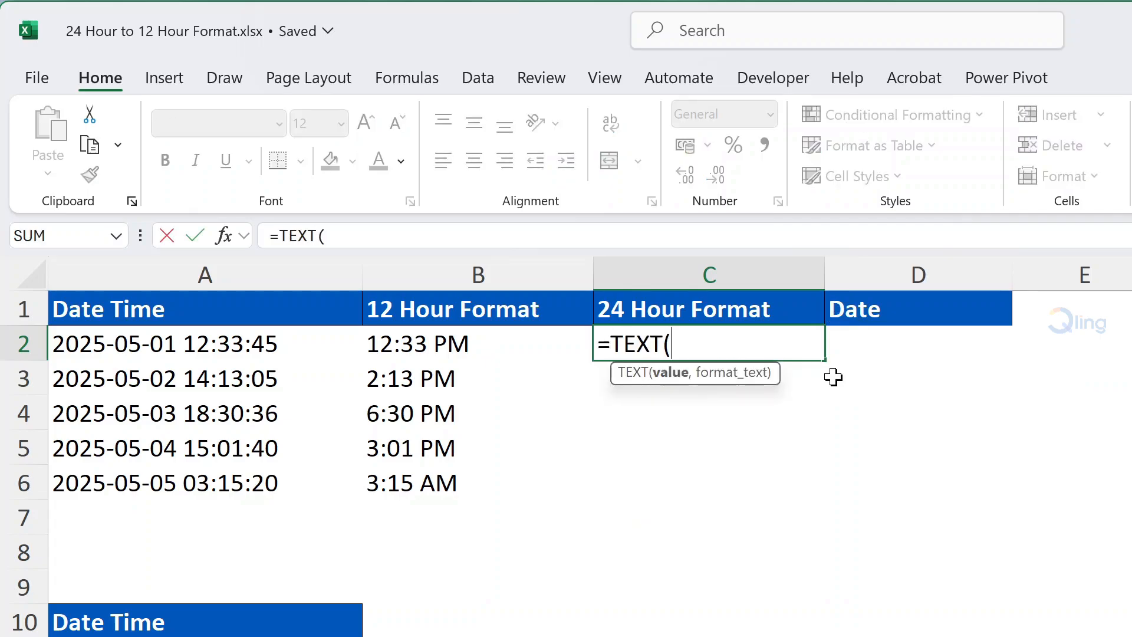
{"action": "type", "text": "A2,"}
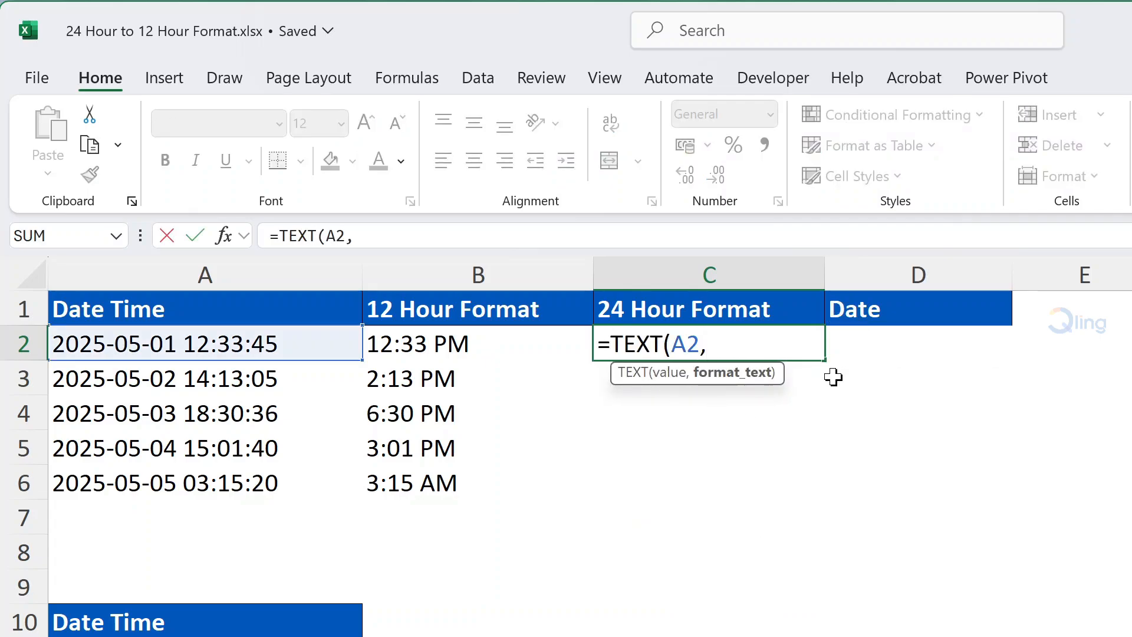
{"action": "type", "text": "\"hh:mm\""}
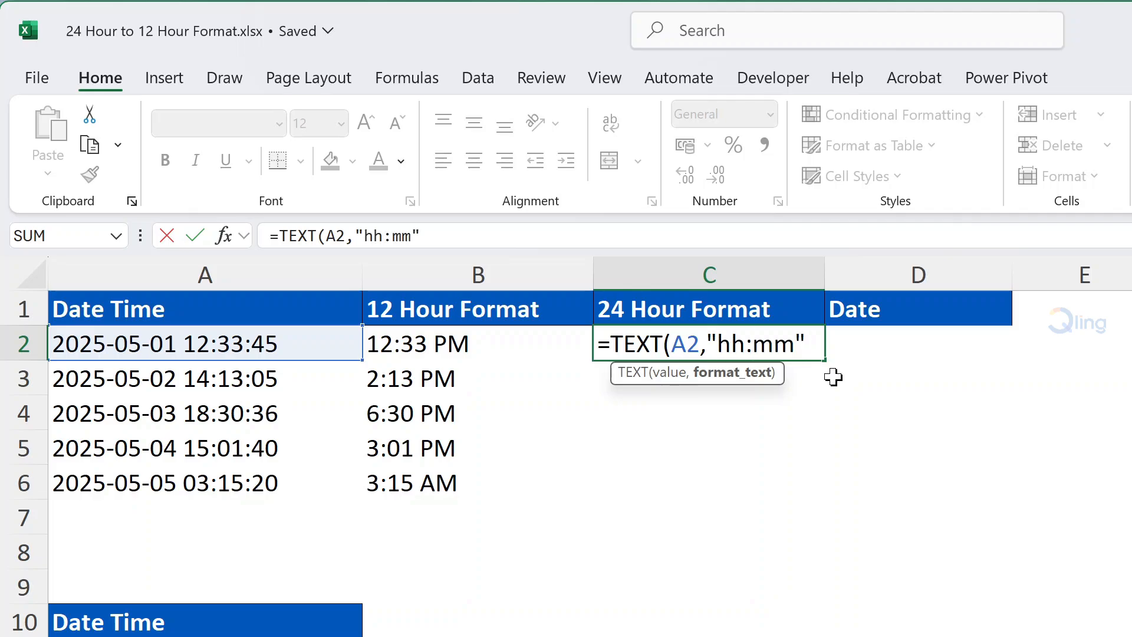
{"action": "type", "text": ")"}
{"action": "key", "text": "Return"}
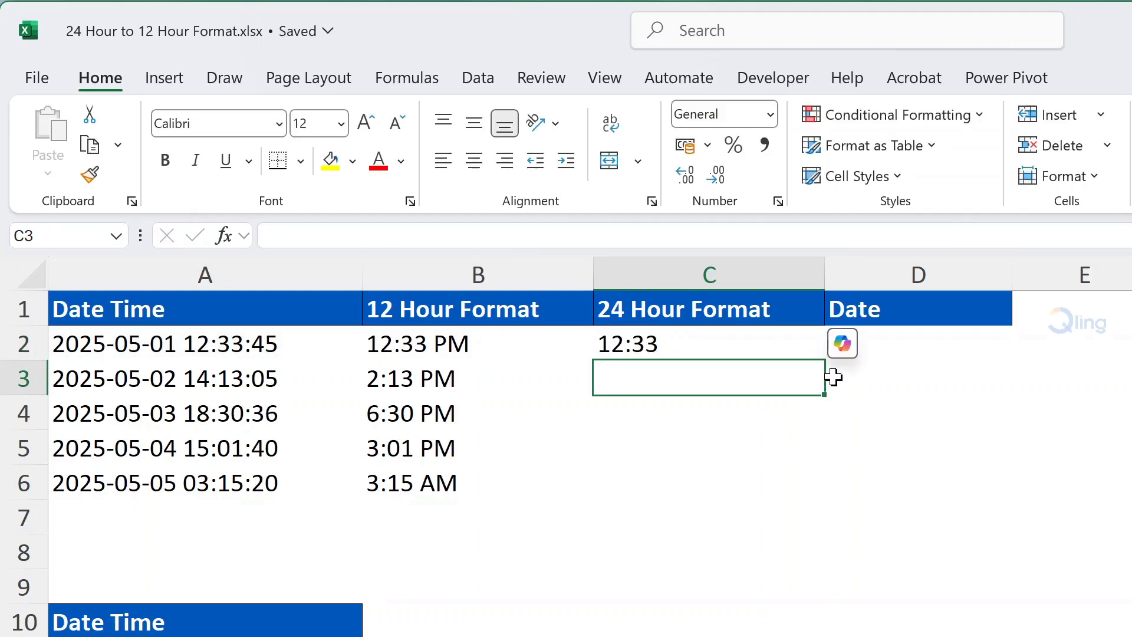
{"action": "left_click", "coordinate": [799, 347]}
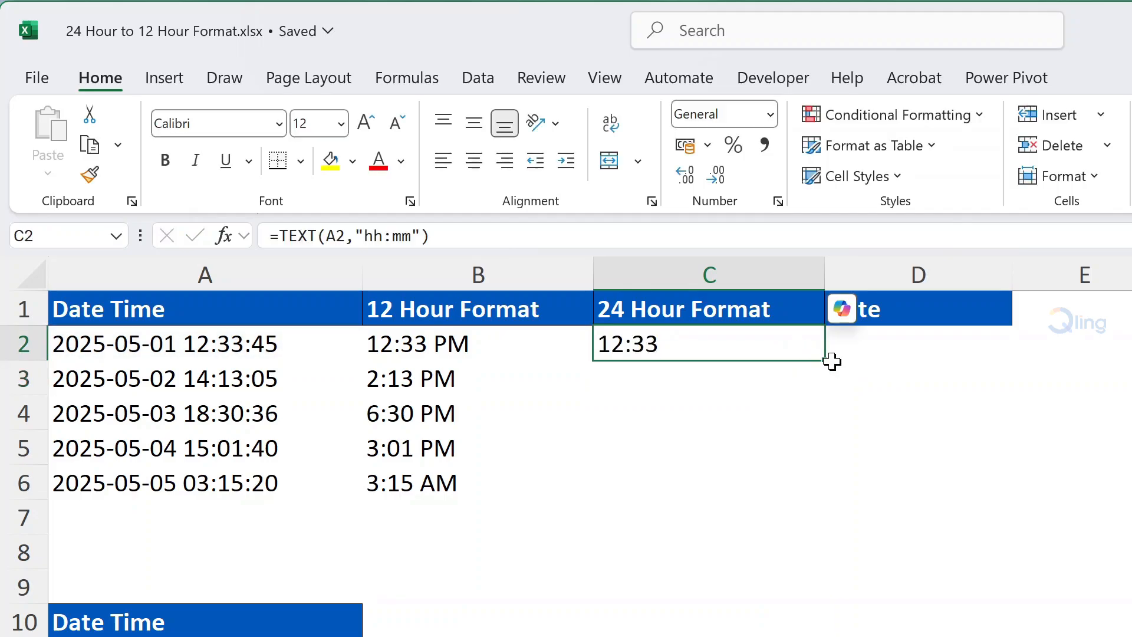
{"action": "double_click", "coordinate": [826, 360]}
Enter =TEXT(A2,"dd-mm-yyyy") in D2 to extract the date.
{"action": "left_click", "coordinate": [904, 346]}
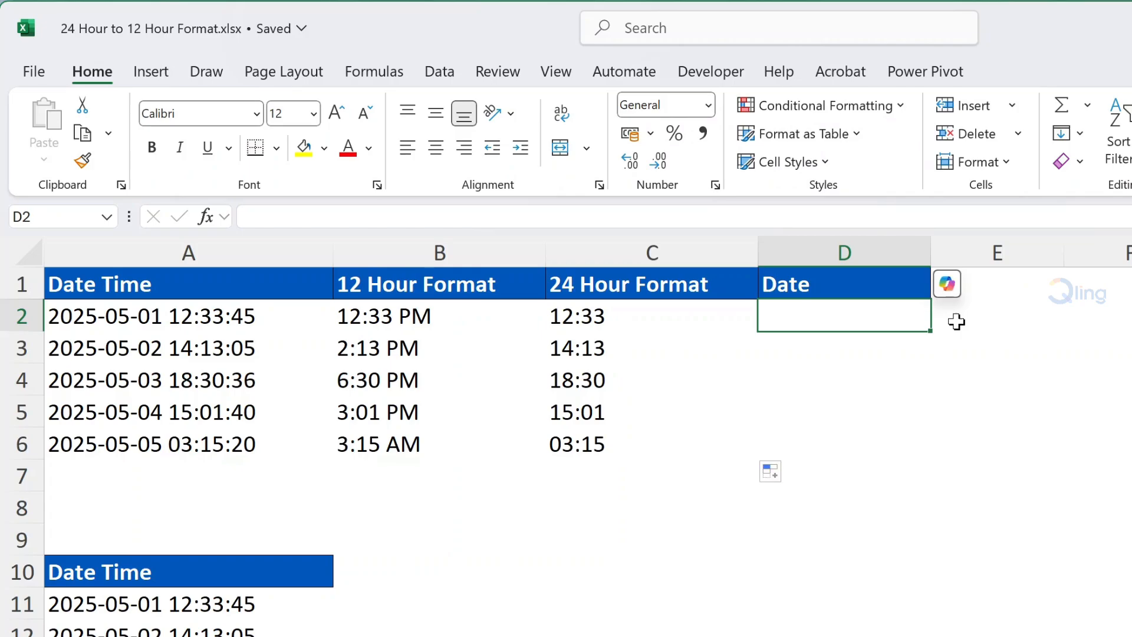
{"action": "type", "text": "=te"}
{"action": "key", "text": "Tab"}
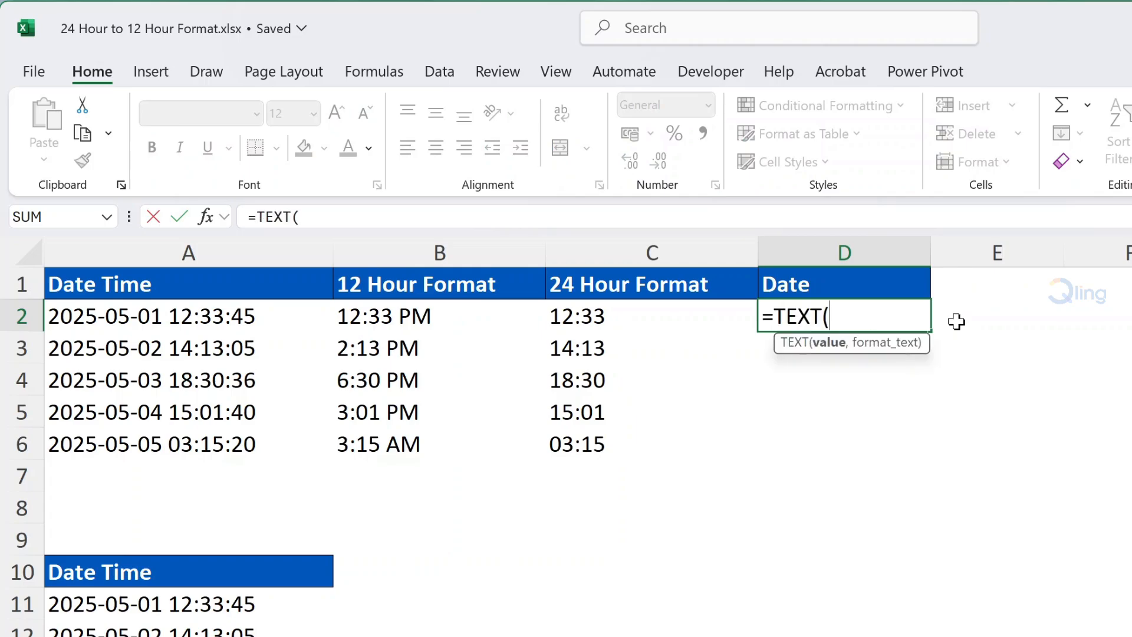
{"action": "type", "text": "A2,"}
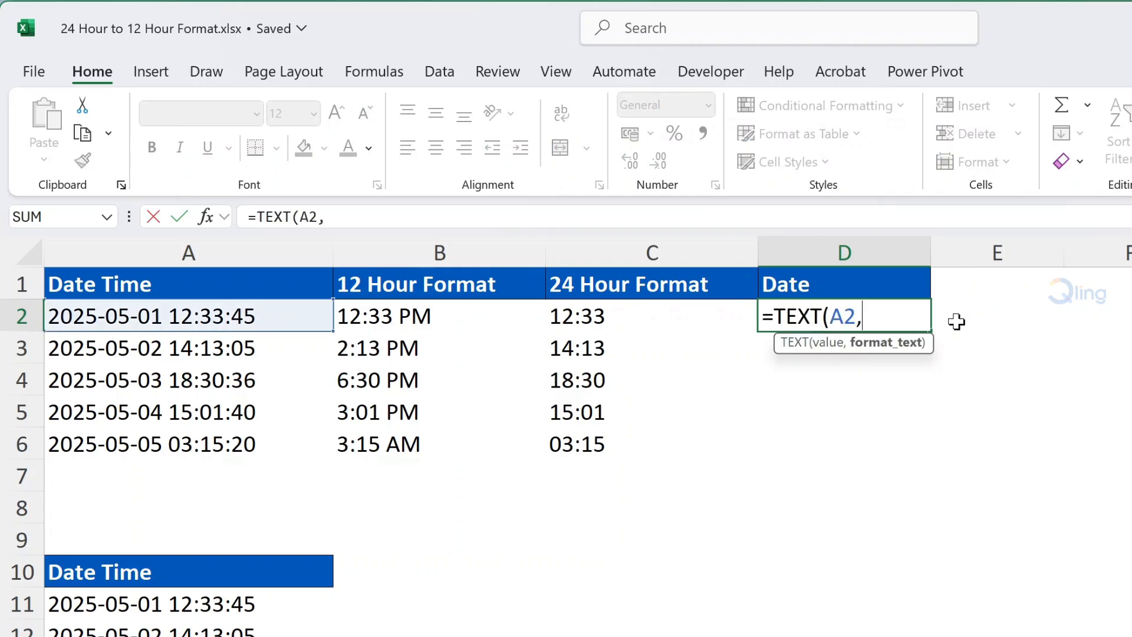
{"action": "type", "text": "\"dd-mm"}
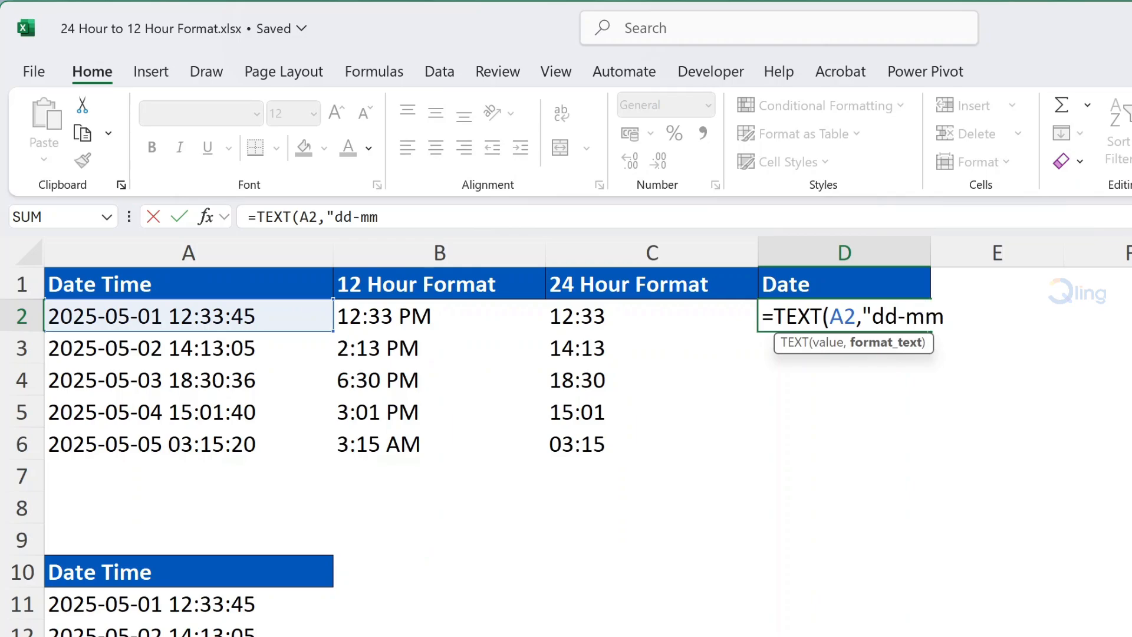
{"action": "type", "text": "-yyyy\")"}
{"action": "key", "text": "Return"}
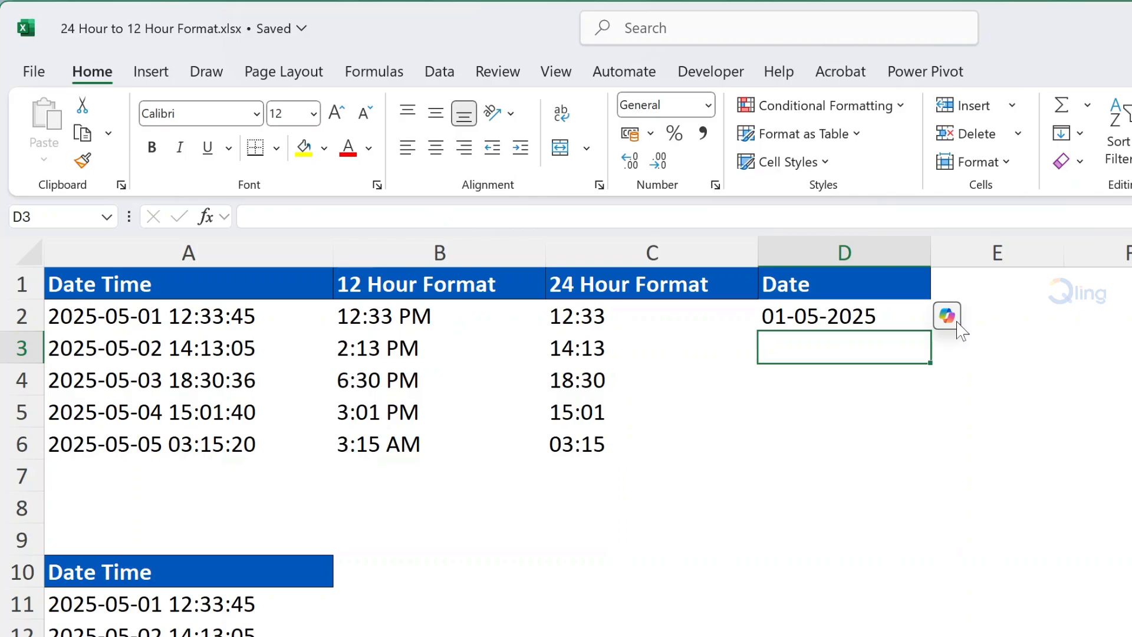
Fill the D2 date formula down to D6.
{"action": "left_click", "coordinate": [862, 319]}
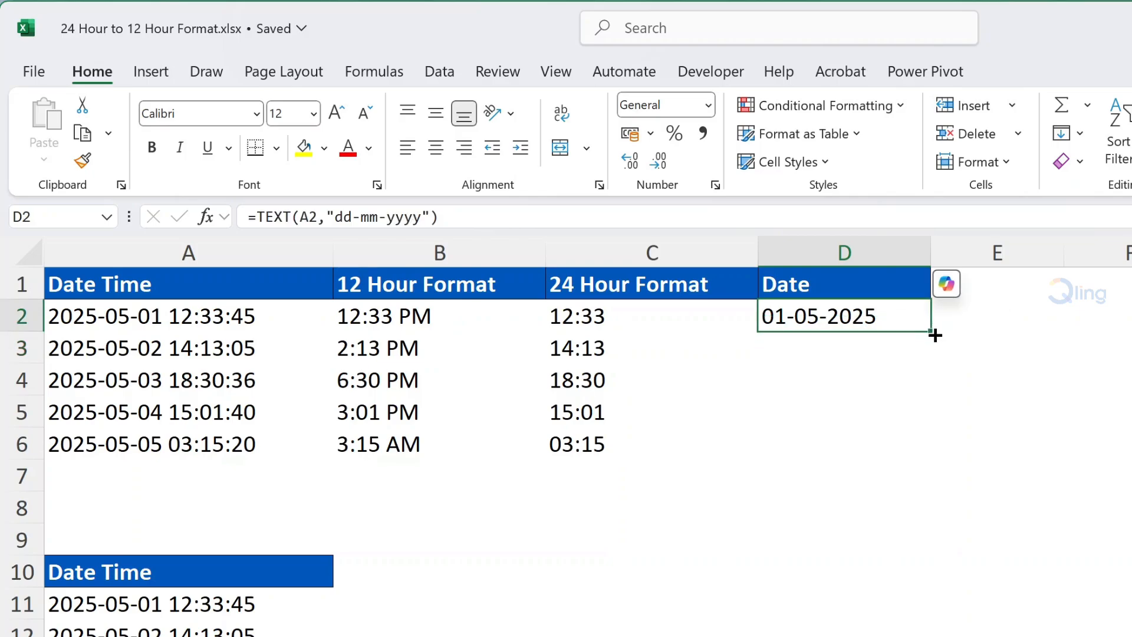
{"action": "double_click", "coordinate": [932, 335]}
{"action": "left_click", "coordinate": [988, 443]}
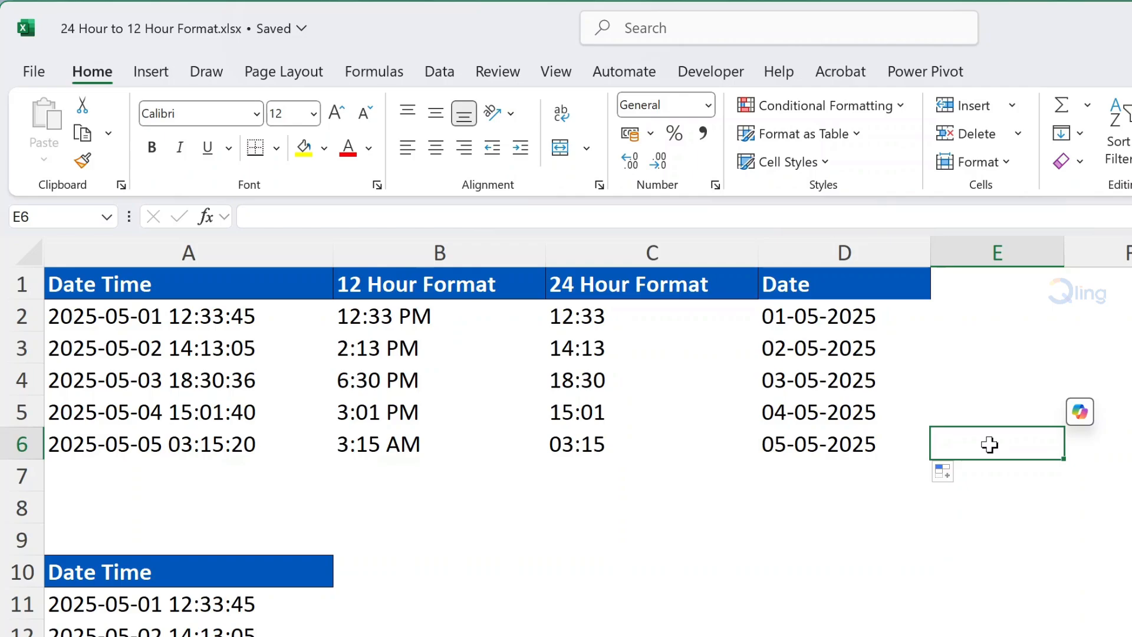
Try applying the 13:30 time number format to A11:A15, then undo it.
{"action": "left_click", "coordinate": [223, 611]}
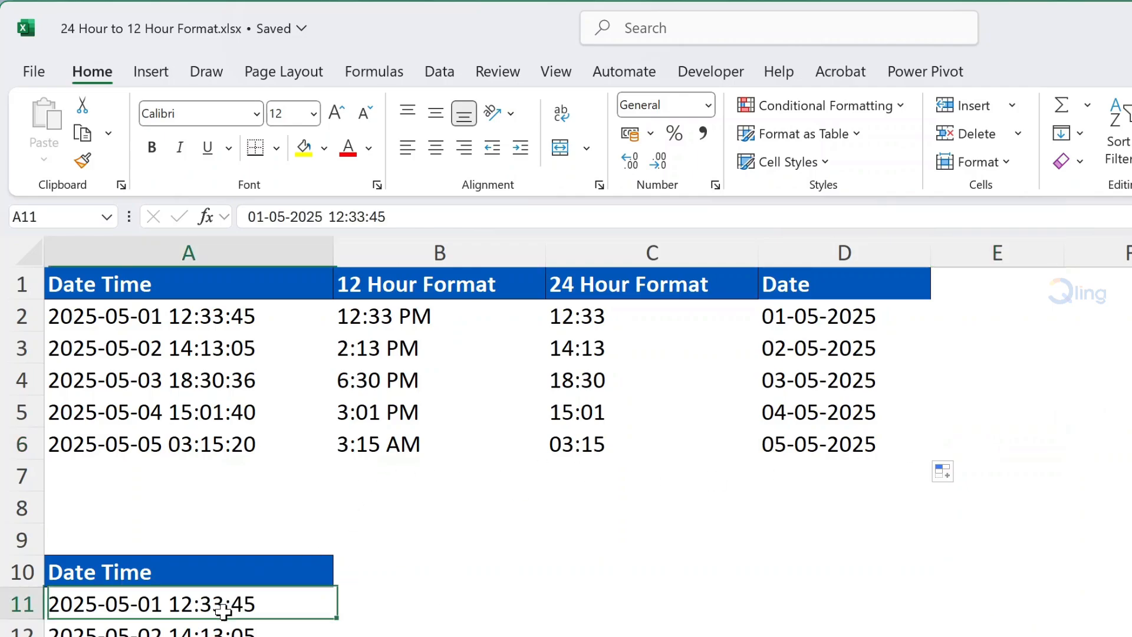
{"action": "left_click_drag", "start_coordinate": [223, 612], "coordinate": [221, 636]}
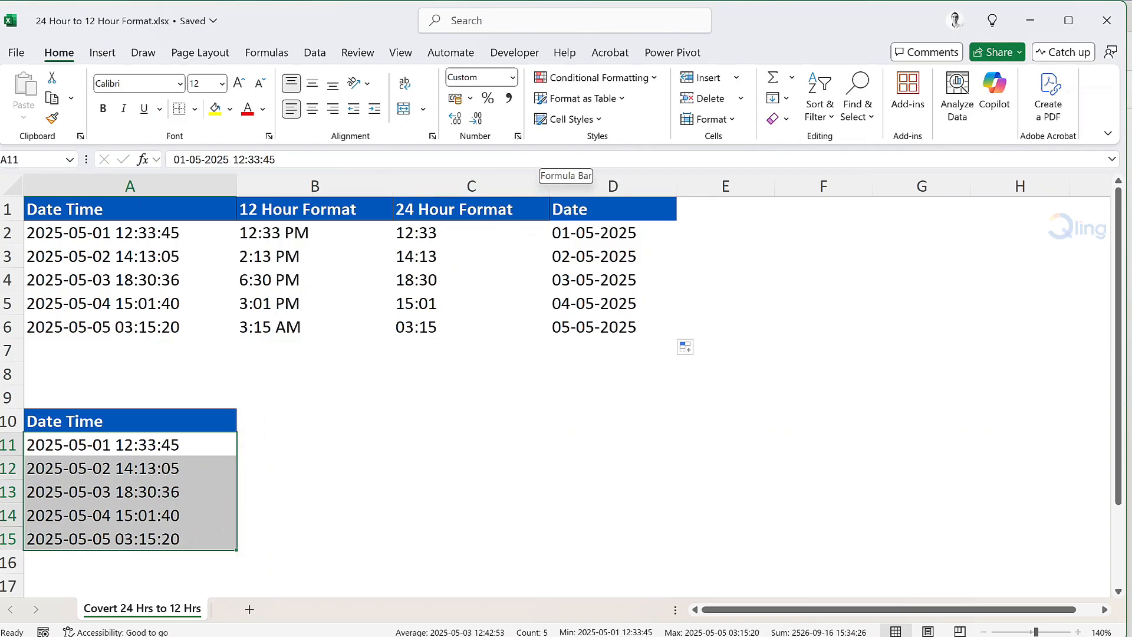
{"action": "left_click", "coordinate": [514, 77]}
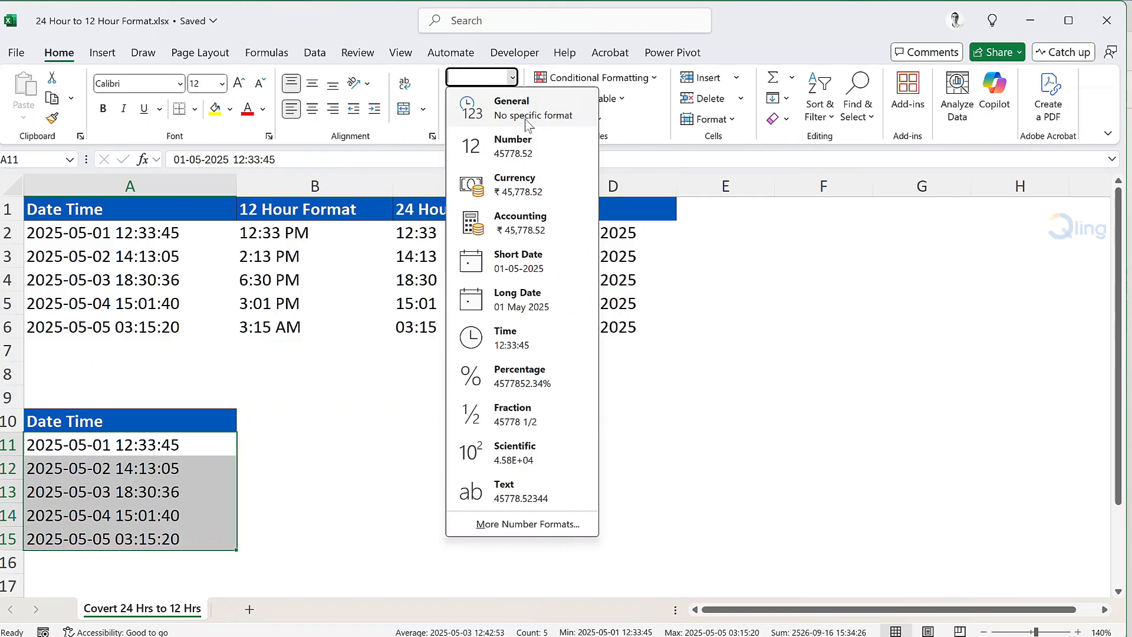
{"action": "left_click", "coordinate": [550, 522]}
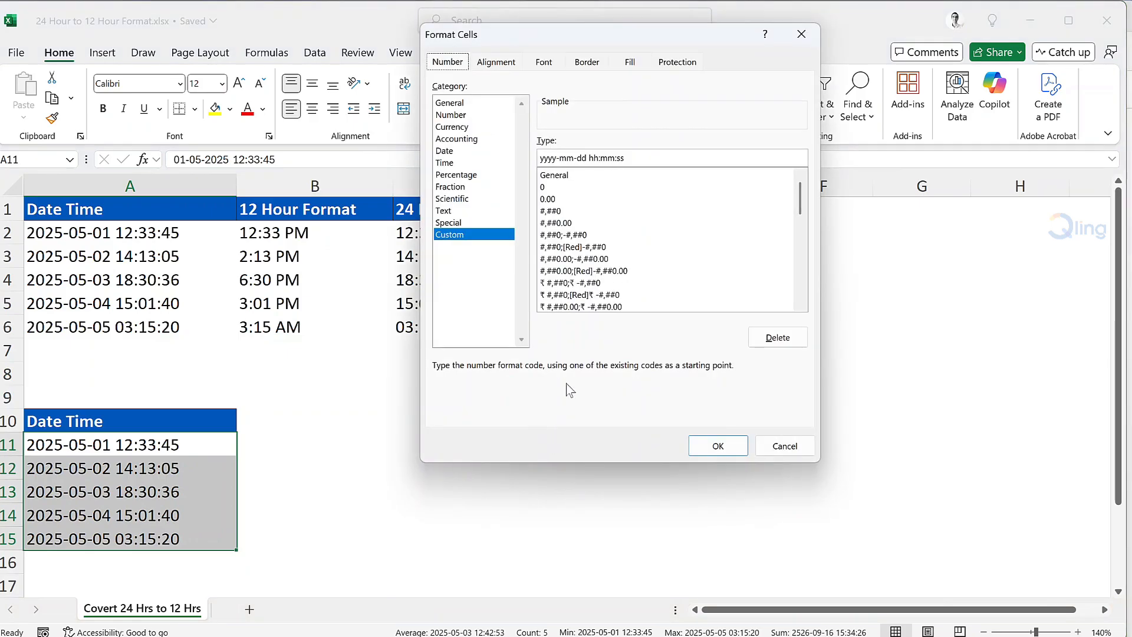
{"action": "left_click", "coordinate": [457, 163]}
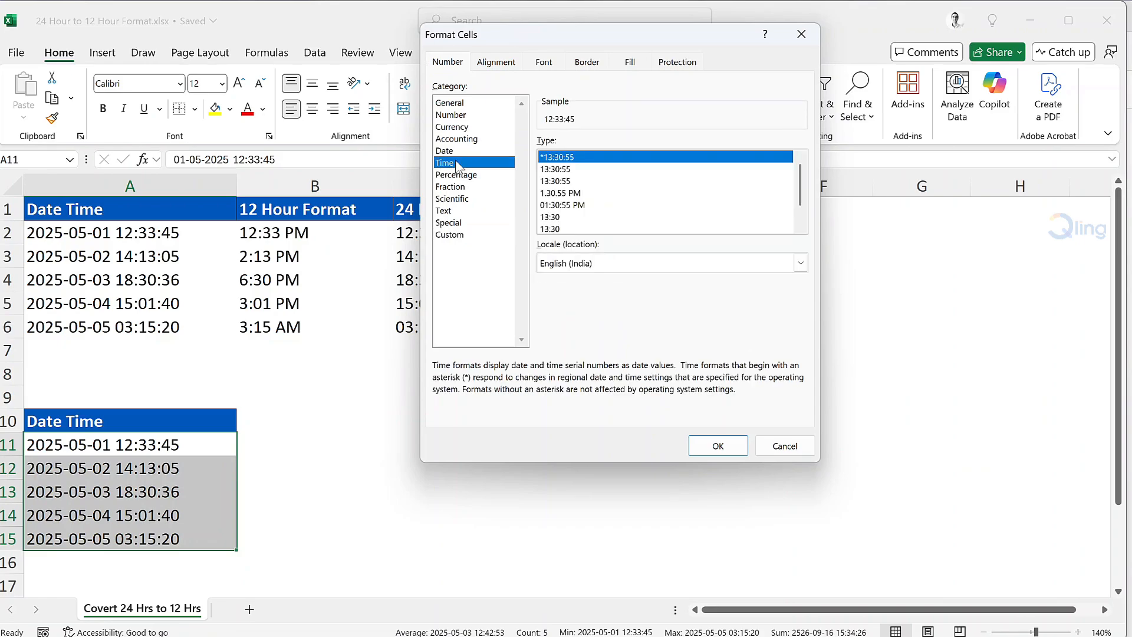
{"action": "left_click", "coordinate": [571, 217]}
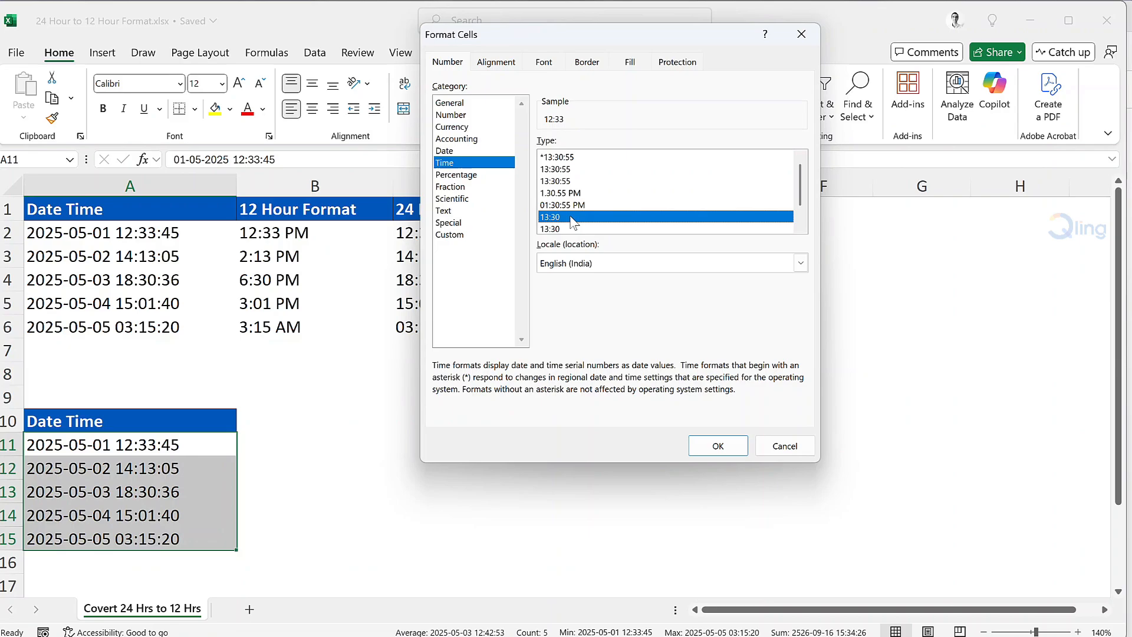
{"action": "left_click", "coordinate": [718, 446]}
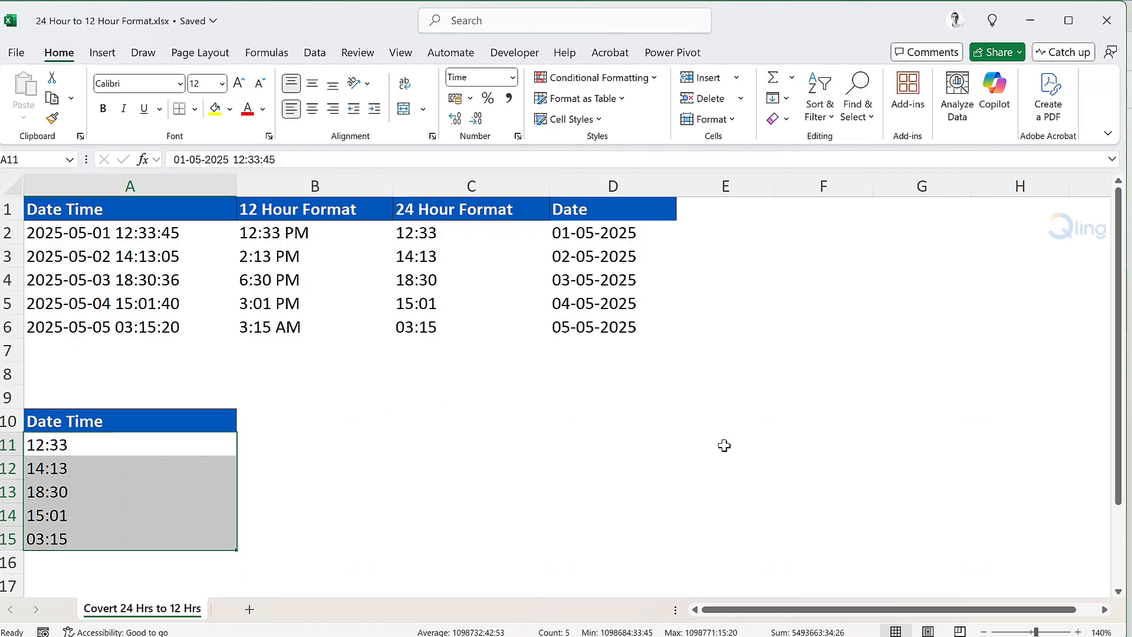
{"action": "key", "text": "ctrl+z"}
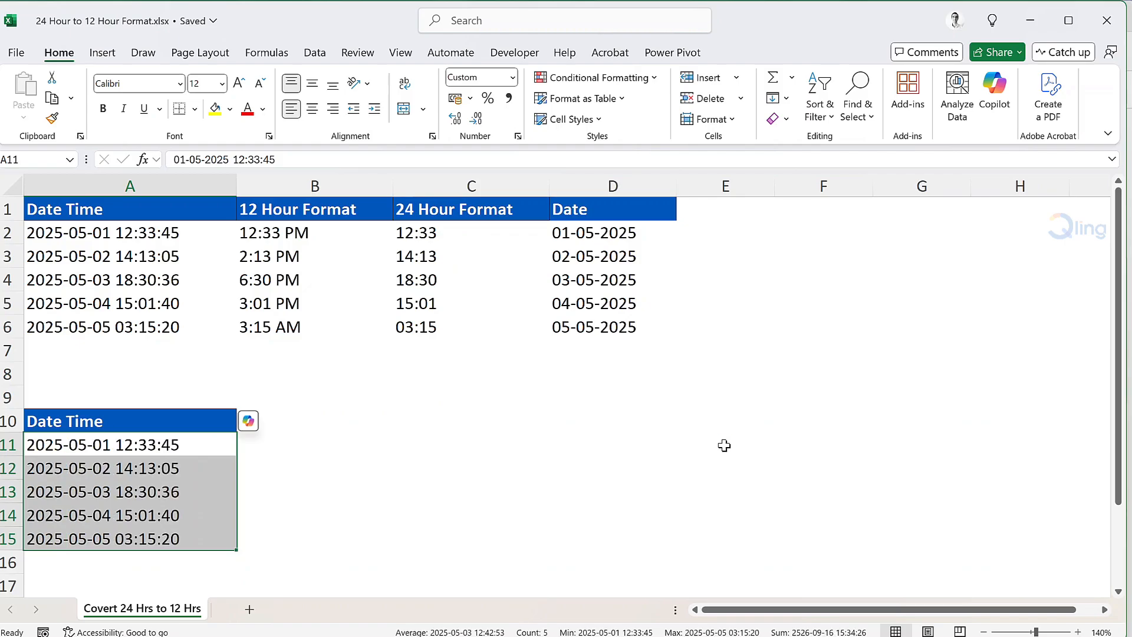
Open Copilot and ask it to show only the time from cells A11 to A15 in 12-hour format.
{"action": "left_click", "coordinate": [1001, 103]}
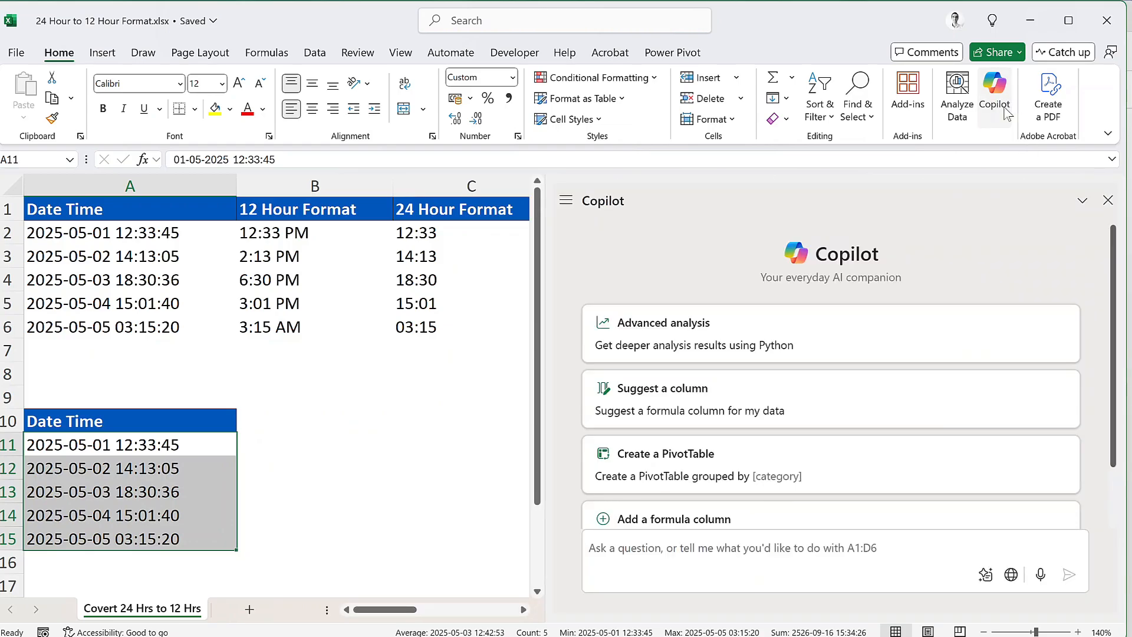
{"action": "type", "text": "I have some data in the cells A11 to A15. The data is in Date and Time format. Can you please take the data in the cells A11 to A15 and show only the time in 12 hours format?"}
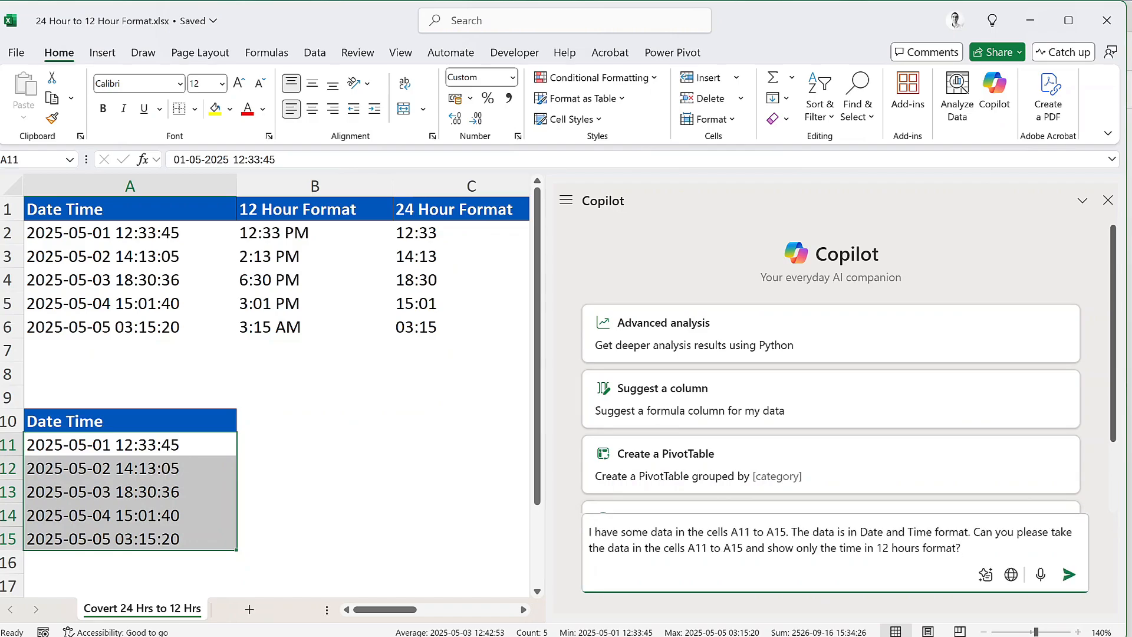
{"action": "left_click", "coordinate": [1069, 575]}
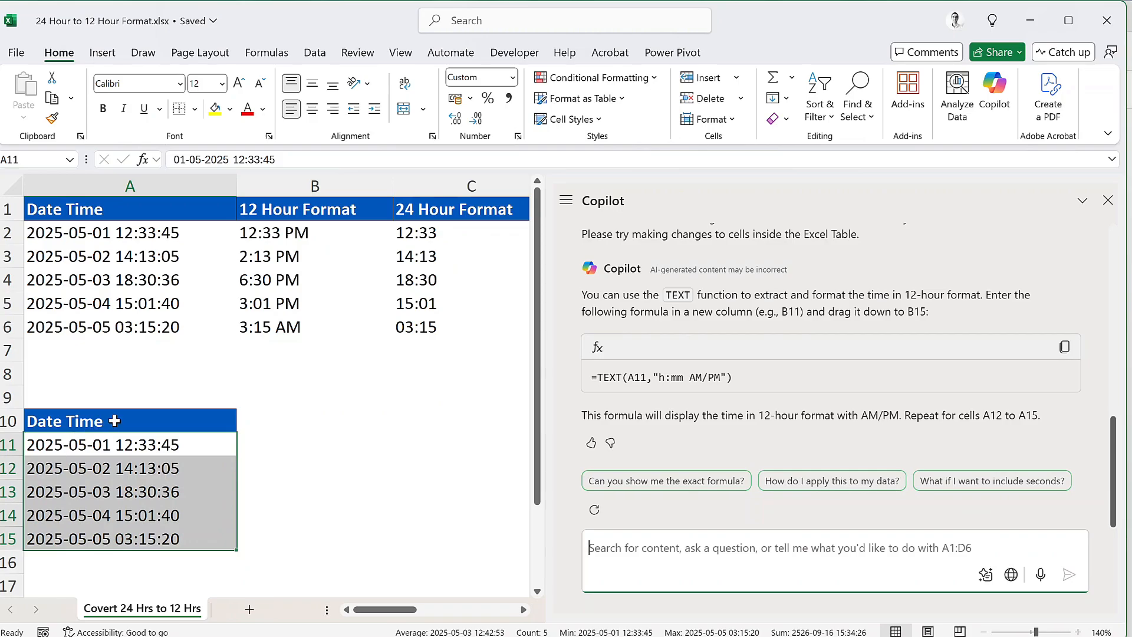
Format A10:A15 as a table with headers.
{"action": "left_click_drag", "start_coordinate": [115, 420], "coordinate": [118, 539]}
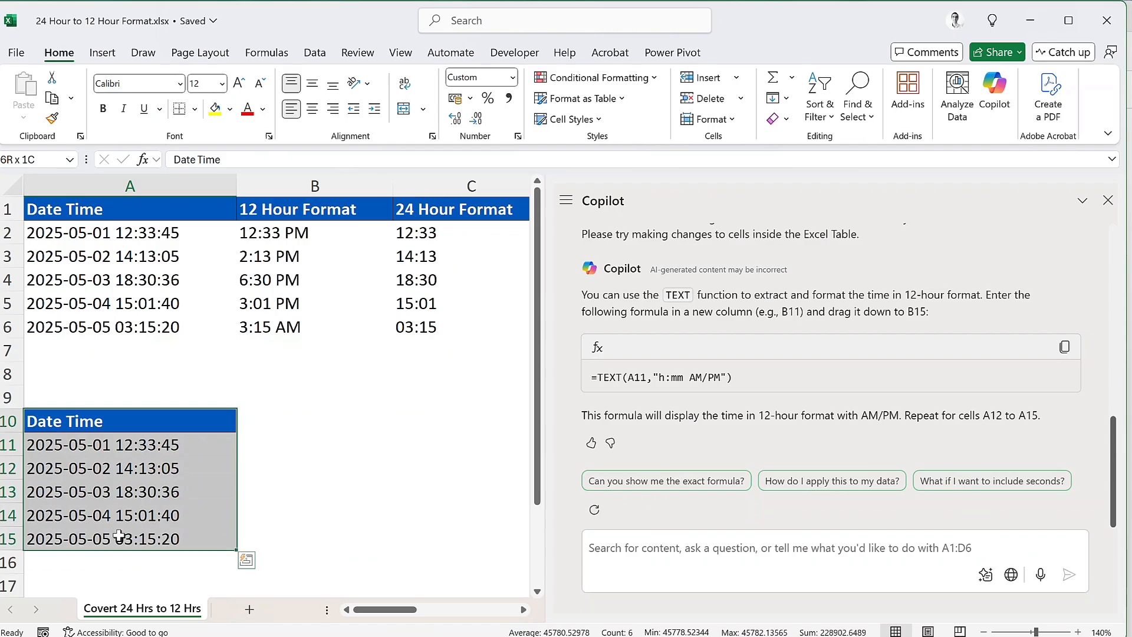
{"action": "left_click", "coordinate": [623, 99]}
{"action": "left_click", "coordinate": [613, 304]}
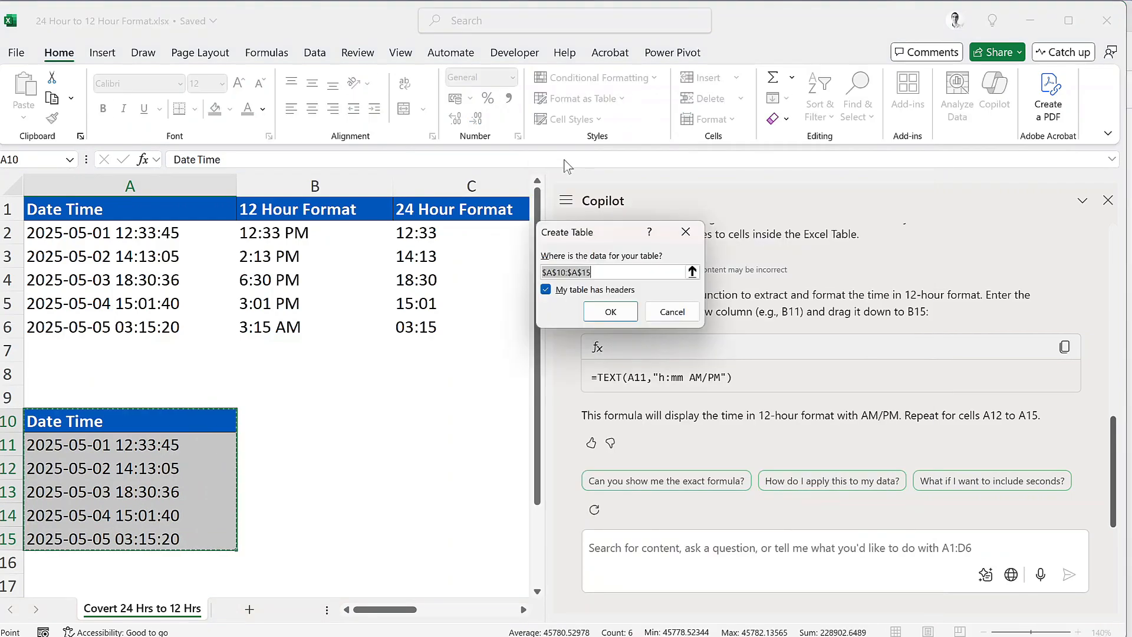
{"action": "left_click", "coordinate": [611, 312]}
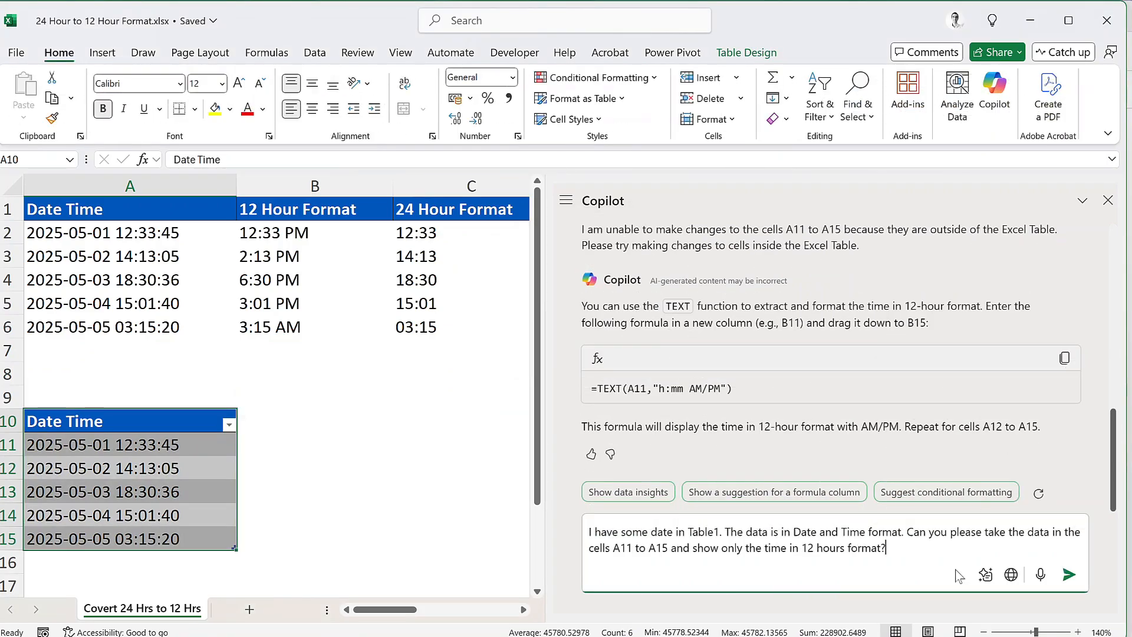
Send Copilot the 12-hour time request for Table1's A11 to A15 and apply its suggested changes.
{"action": "left_click", "coordinate": [1071, 579]}
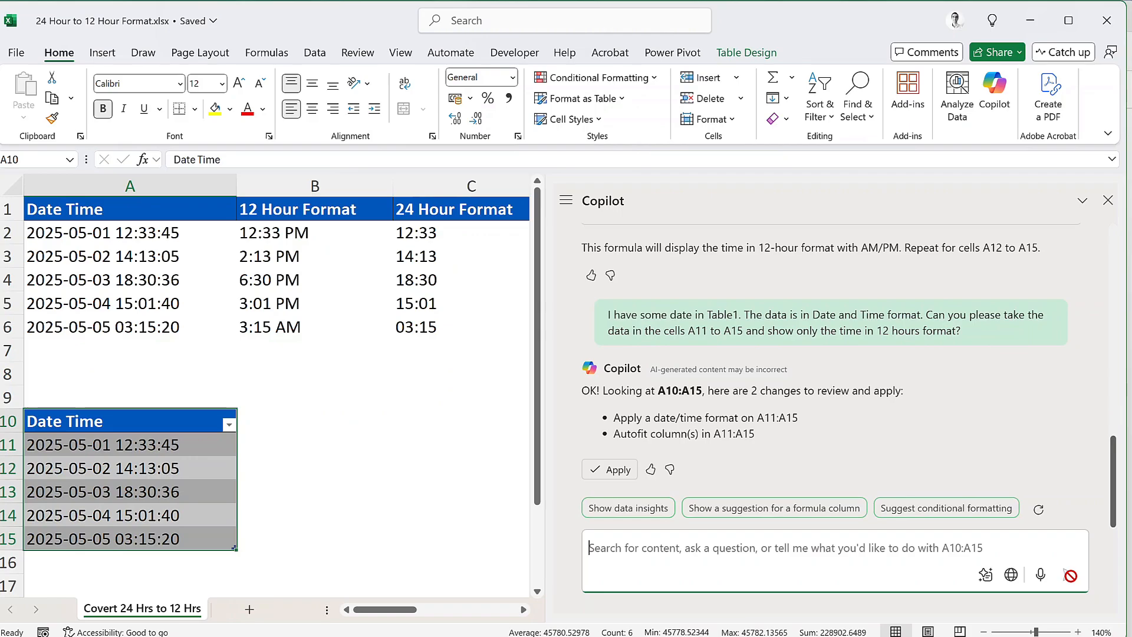
{"action": "left_click", "coordinate": [605, 472]}
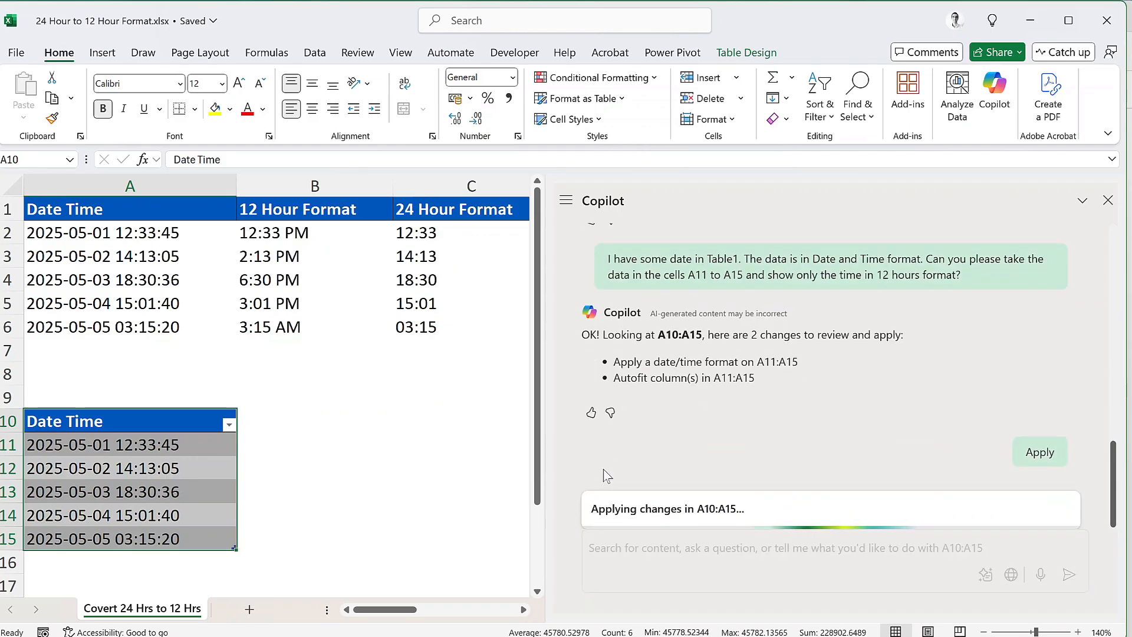